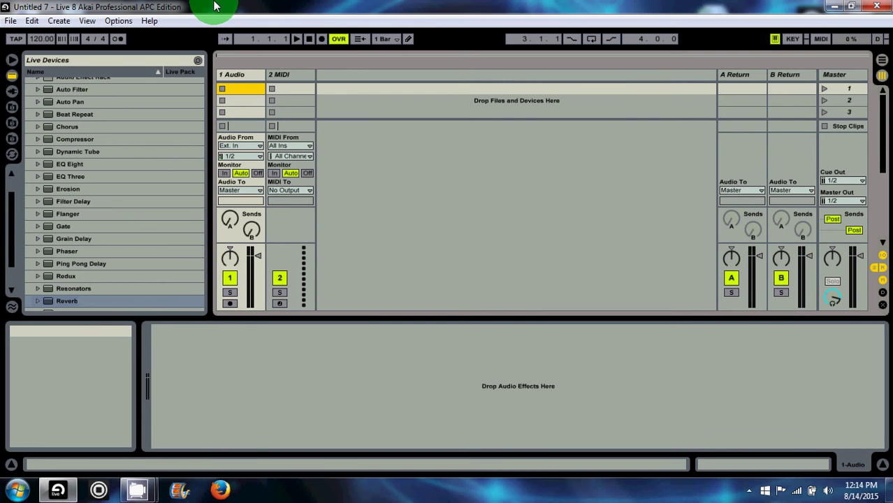
- Show the Arrangement view and load the Simpler instrument onto the MIDI track
{"action": "left_click", "coordinate": [7, 21]}
{"action": "left_click", "coordinate": [66, 5]}
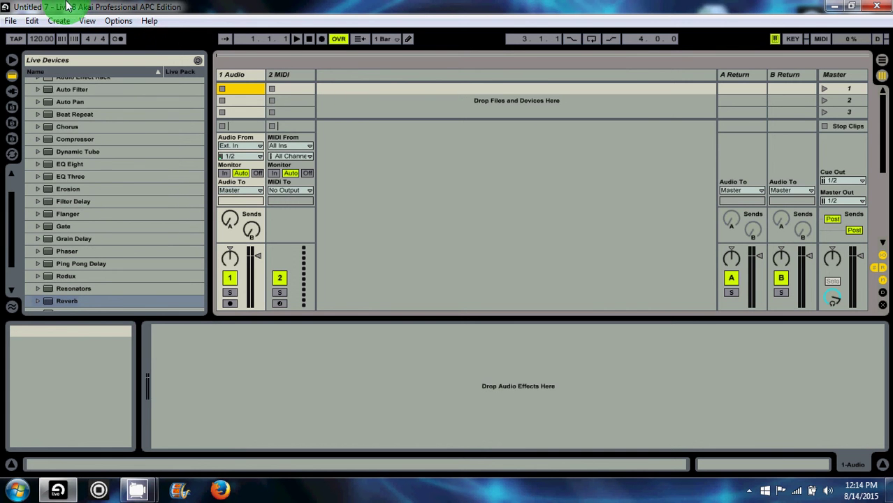
{"action": "left_click", "coordinate": [882, 60]}
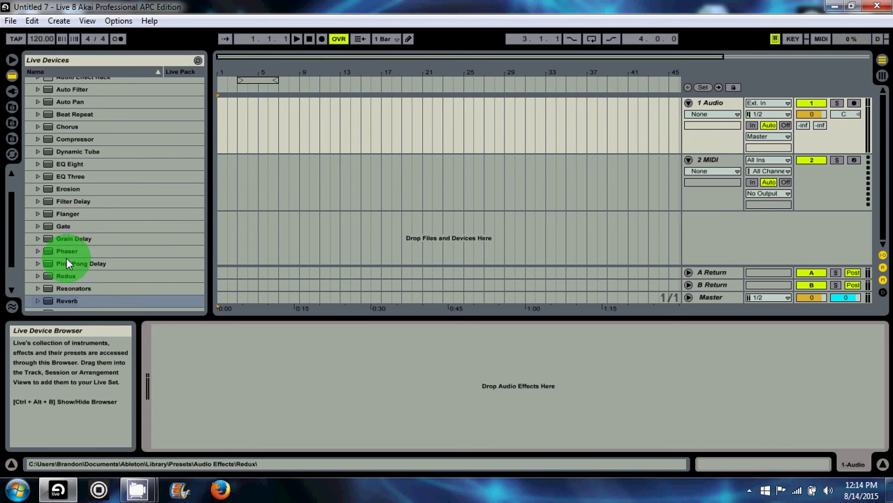
{"action": "scroll", "coordinate": [28, 166], "scroll_direction": "up", "scroll_amount": 3}
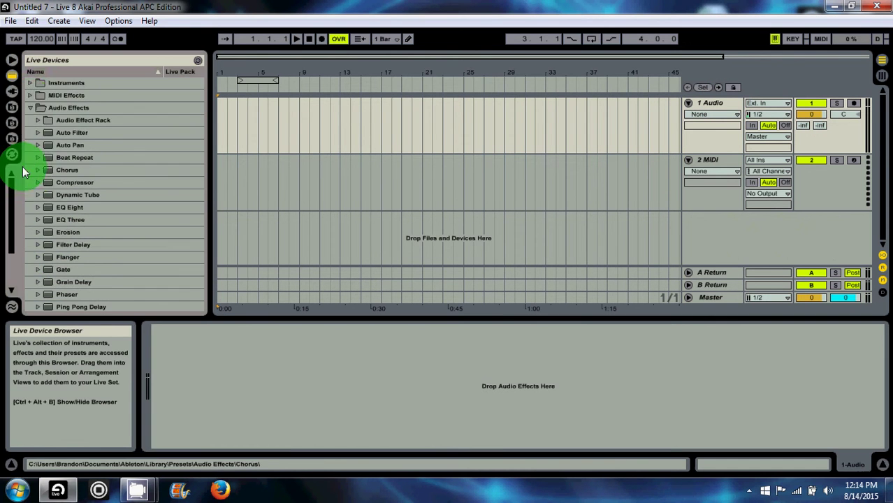
{"action": "left_click", "coordinate": [28, 106]}
{"action": "left_click", "coordinate": [28, 106]}
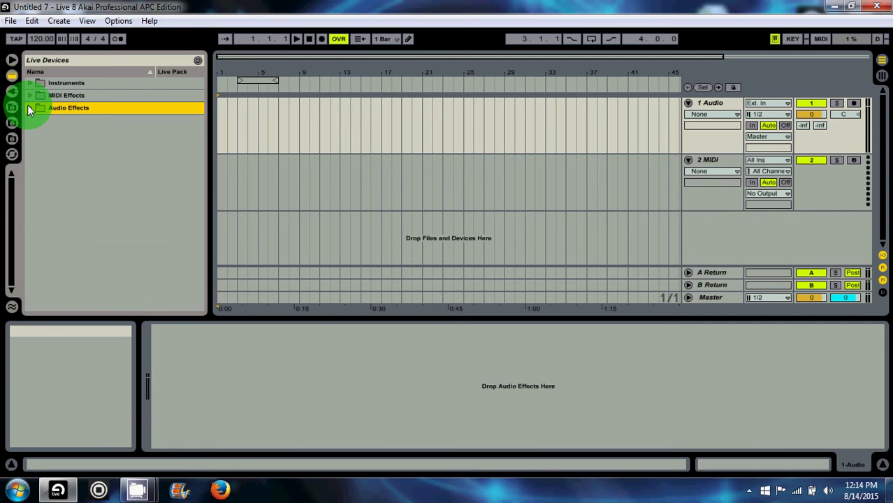
{"action": "left_click", "coordinate": [31, 83]}
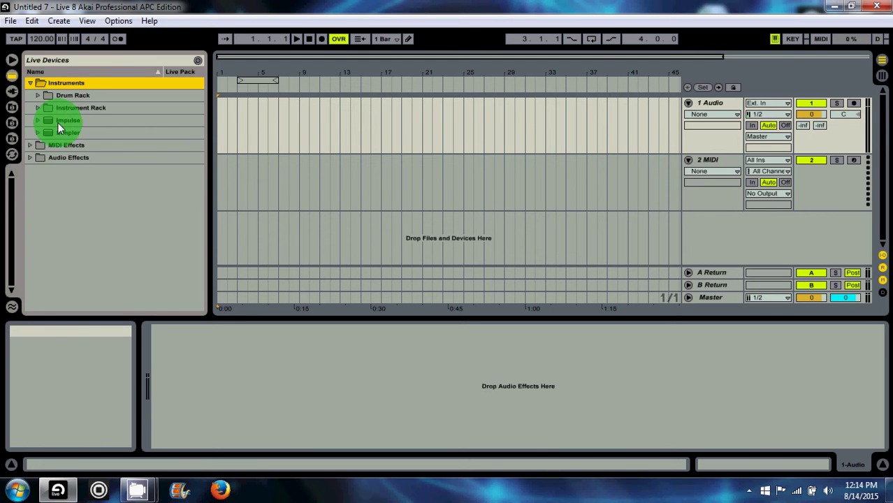
{"action": "left_click_drag", "start_coordinate": [49, 133], "coordinate": [406, 182]}
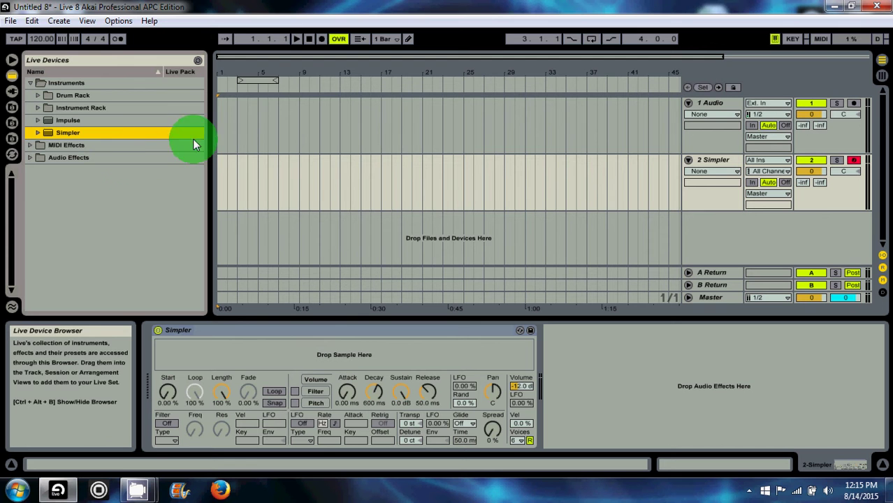
- Load EHD_128_Ab_Hook_14.wav from the EDM_HOOKS_AND_DROPS_DEMOS folder into Simpler and audition it with a note
{"action": "left_click", "coordinate": [12, 125]}
{"action": "left_click", "coordinate": [93, 128]}
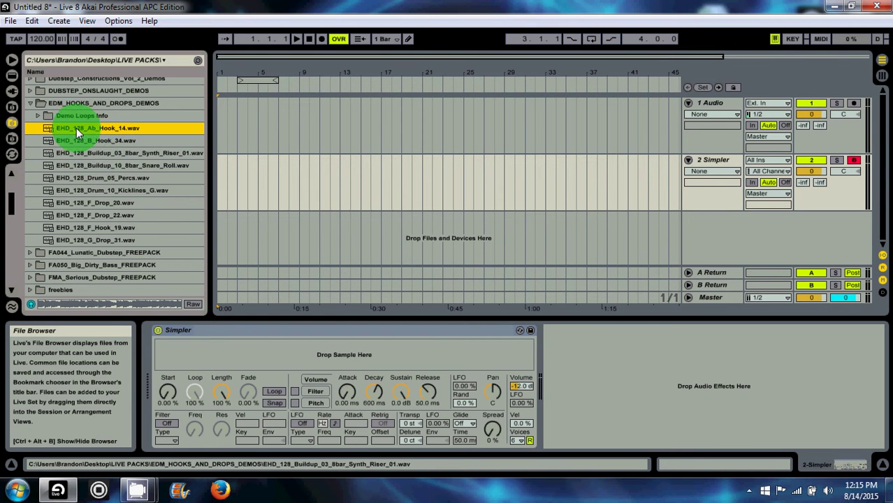
{"action": "left_click_drag", "start_coordinate": [76, 127], "coordinate": [347, 352]}
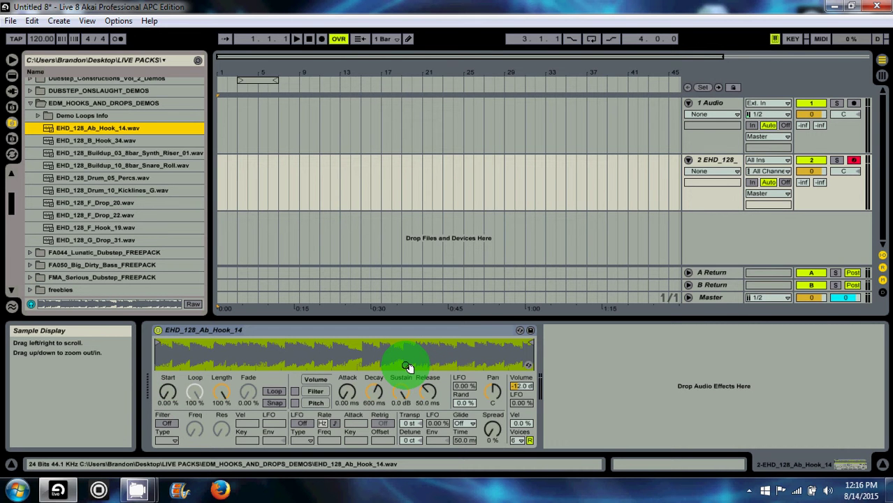
{"action": "key", "text": "a"}
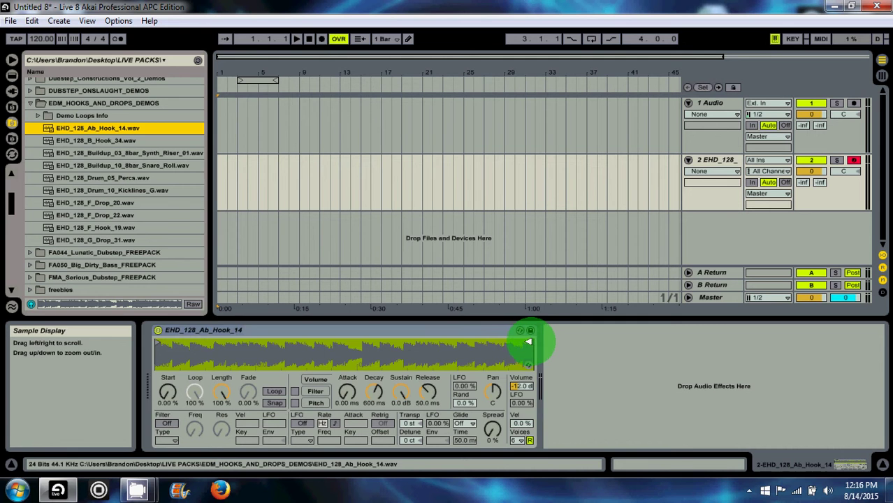
- Shorten the sample region in Simpler by moving its end marker back to the first short hit of the hook
{"action": "mouse_move", "coordinate": [528, 340]}
{"action": "left_mouse_down"}
{"action": "mouse_move", "coordinate": [255, 345]}
{"action": "mouse_move", "coordinate": [285, 352]}
{"action": "mouse_move", "coordinate": [294, 381]}
{"action": "mouse_move", "coordinate": [228, 374]}
{"action": "mouse_move", "coordinate": [174, 332]}
{"action": "mouse_move", "coordinate": [225, 372]}
{"action": "mouse_move", "coordinate": [482, 358]}
{"action": "mouse_move", "coordinate": [444, 360]}
{"action": "mouse_move", "coordinate": [423, 345]}
{"action": "mouse_move", "coordinate": [197, 345]}
{"action": "mouse_move", "coordinate": [481, 348]}
{"action": "left_mouse_up"}
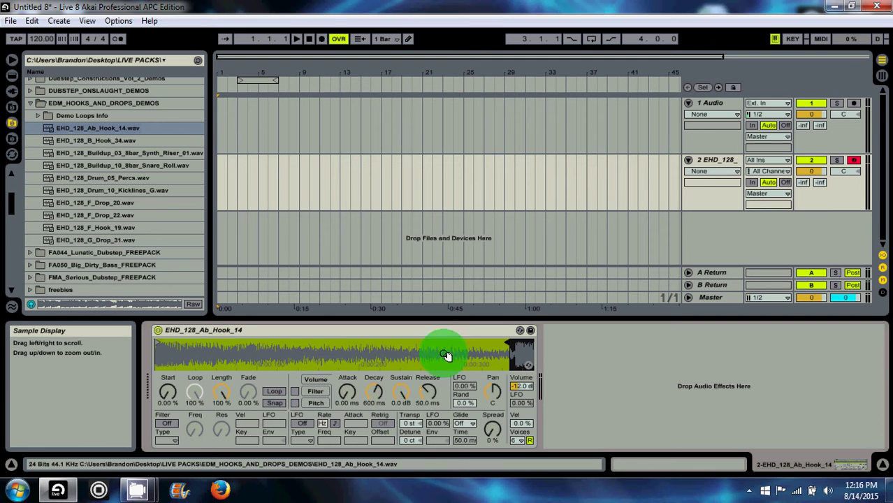
{"action": "mouse_move", "coordinate": [505, 342]}
{"action": "left_mouse_down"}
{"action": "mouse_move", "coordinate": [529, 354]}
{"action": "mouse_move", "coordinate": [538, 341]}
{"action": "mouse_move", "coordinate": [547, 349]}
{"action": "left_mouse_up"}
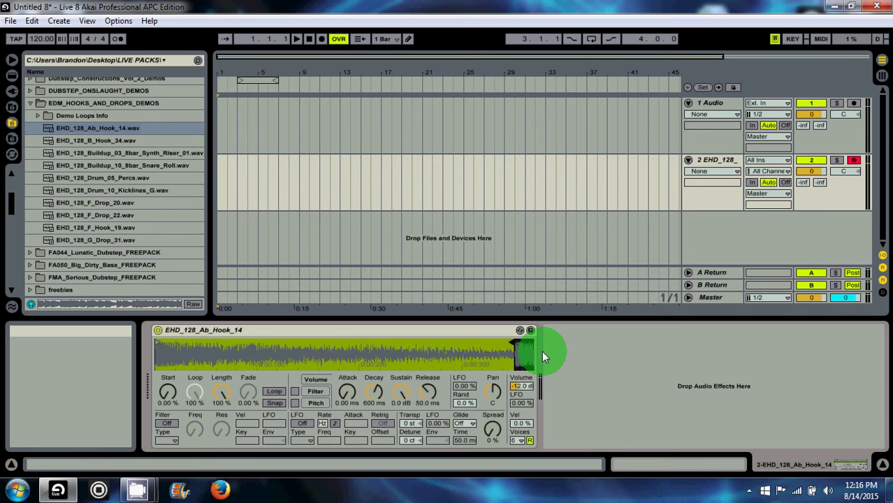
{"action": "left_click_drag", "start_coordinate": [543, 362], "coordinate": [556, 366]}
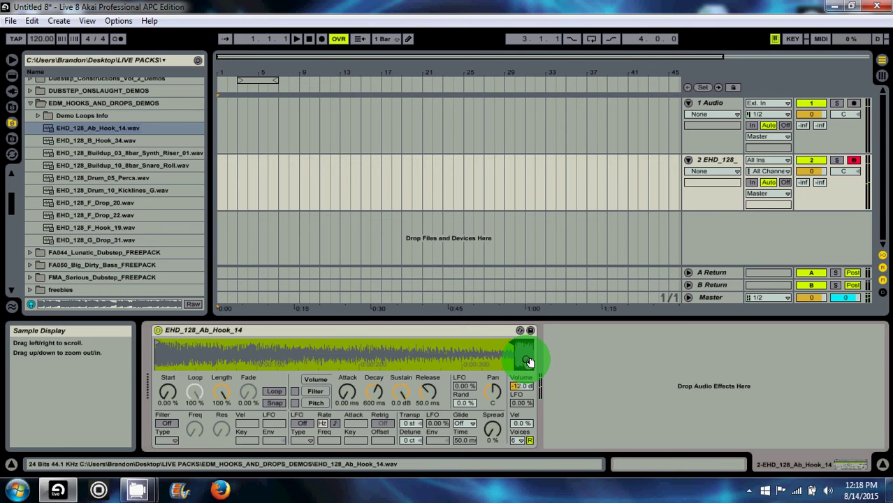
- Set Simpler's volume envelope release and decay to 60.0 s each and its spread to 100 %
{"action": "left_click_drag", "start_coordinate": [427, 397], "coordinate": [425, 397]}
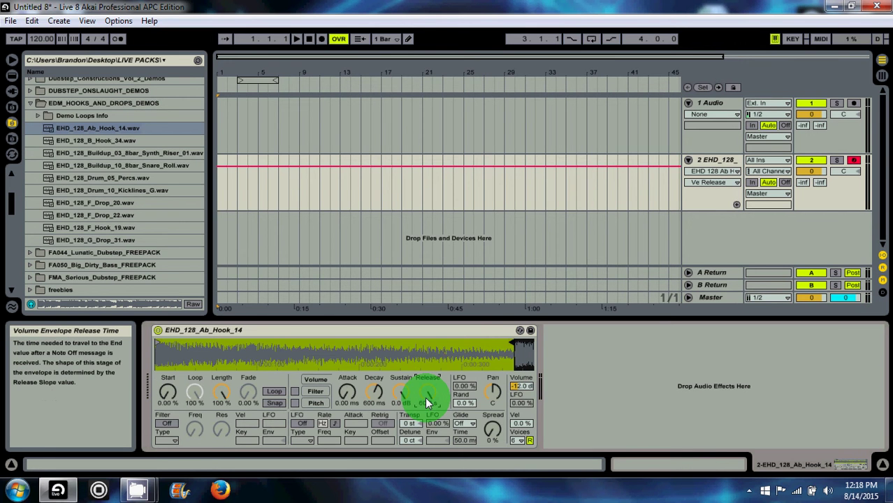
{"action": "left_click_drag", "start_coordinate": [372, 395], "coordinate": [372, 335]}
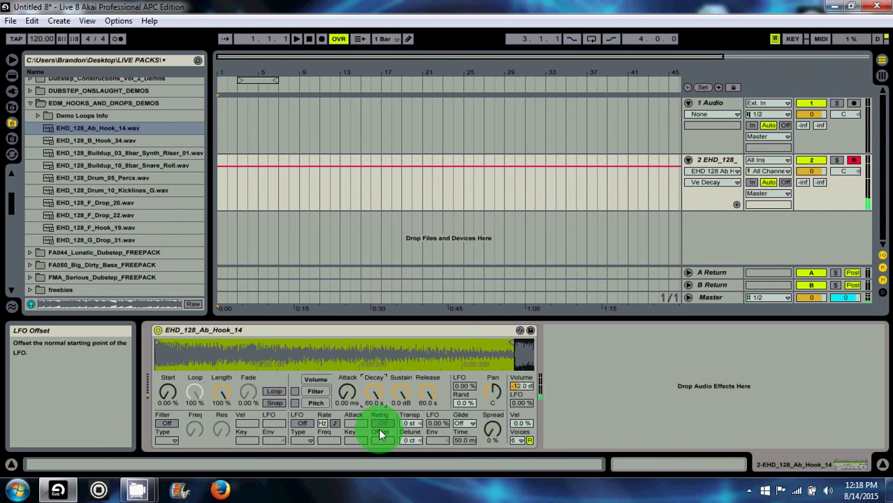
{"action": "left_click", "coordinate": [491, 433]}
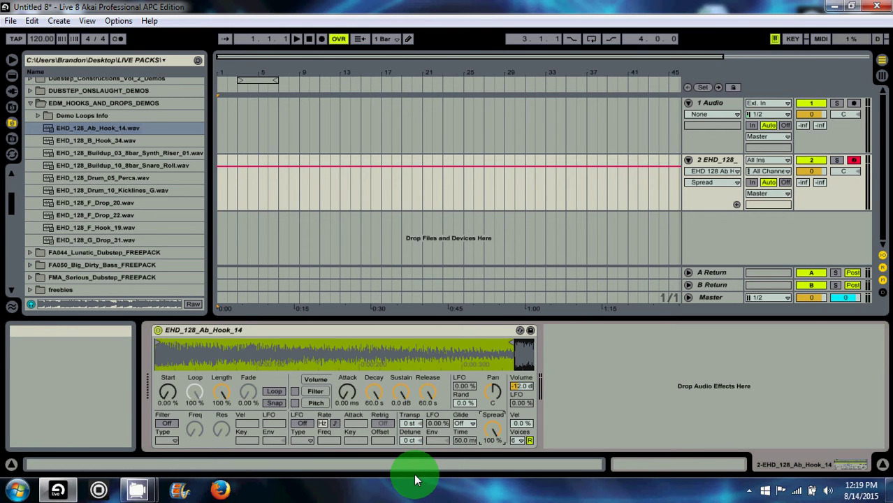
- Enable Simpler's filter as type HP24, with frequency 243 Hz and resonance 2.86
{"action": "left_click", "coordinate": [166, 423]}
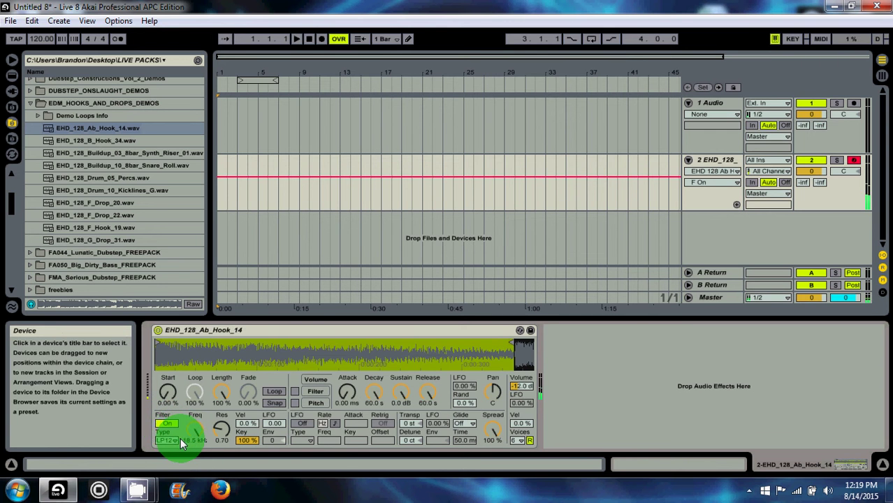
{"action": "left_click", "coordinate": [165, 440]}
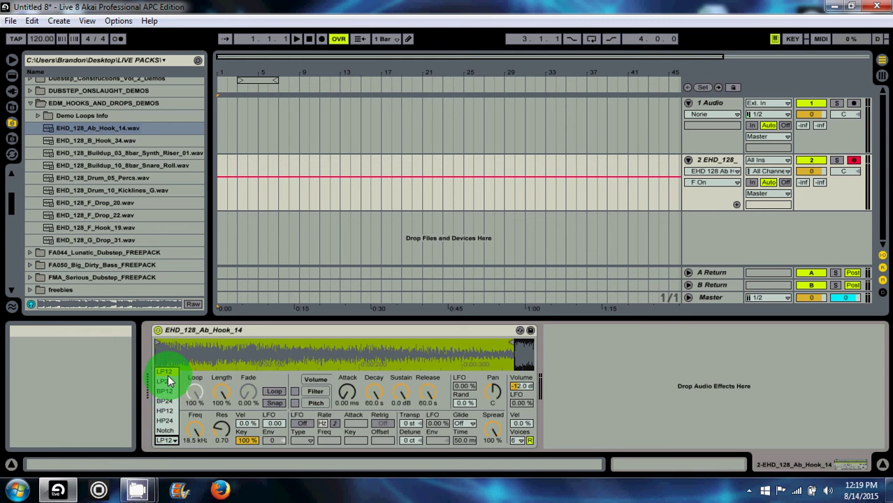
{"action": "left_click", "coordinate": [172, 421]}
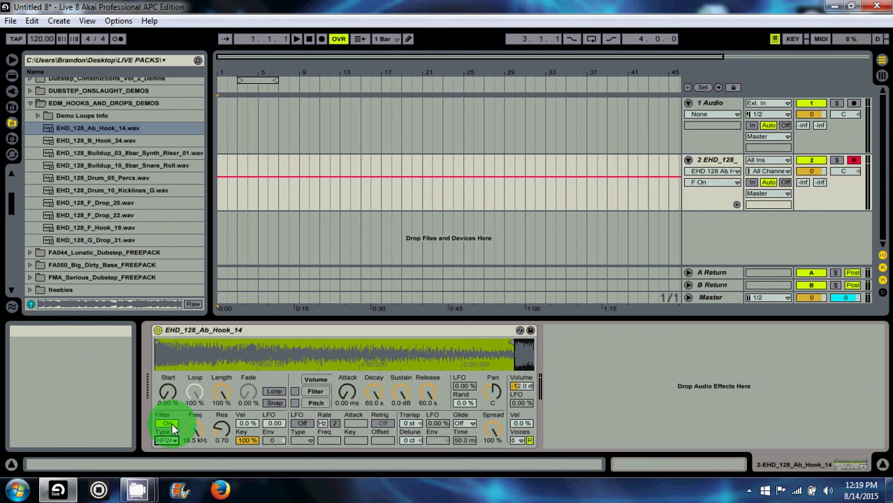
{"action": "mouse_move", "coordinate": [201, 426]}
{"action": "left_mouse_down"}
{"action": "mouse_move", "coordinate": [198, 442]}
{"action": "mouse_move", "coordinate": [198, 433]}
{"action": "left_mouse_up"}
{"action": "left_click_drag", "start_coordinate": [219, 432], "coordinate": [221, 436]}
{"action": "mouse_move", "coordinate": [194, 430]}
{"action": "left_mouse_down"}
{"action": "mouse_move", "coordinate": [246, 433]}
{"action": "mouse_move", "coordinate": [190, 430]}
{"action": "mouse_move", "coordinate": [200, 441]}
{"action": "left_mouse_up"}
{"action": "left_click_drag", "start_coordinate": [229, 427], "coordinate": [224, 429]}
- Compare the sound with Simpler's filter bypassed and active, leaving the filter on
{"action": "left_click", "coordinate": [168, 424]}
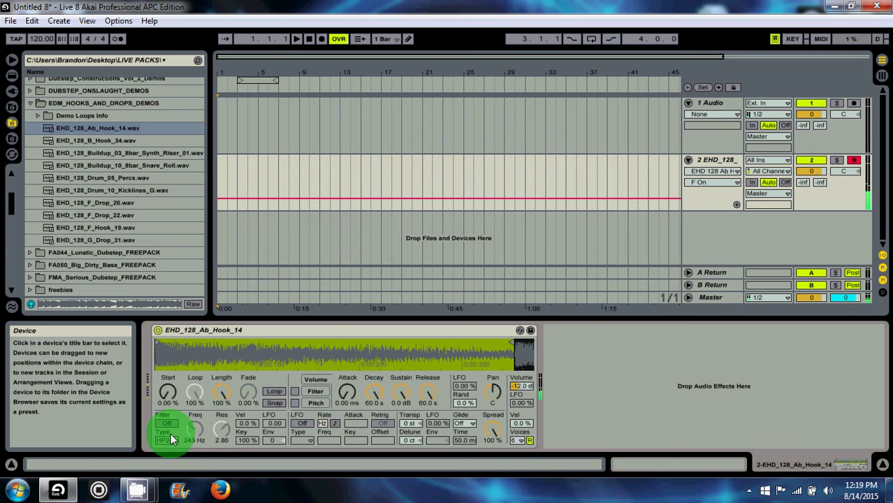
{"action": "left_click", "coordinate": [167, 424]}
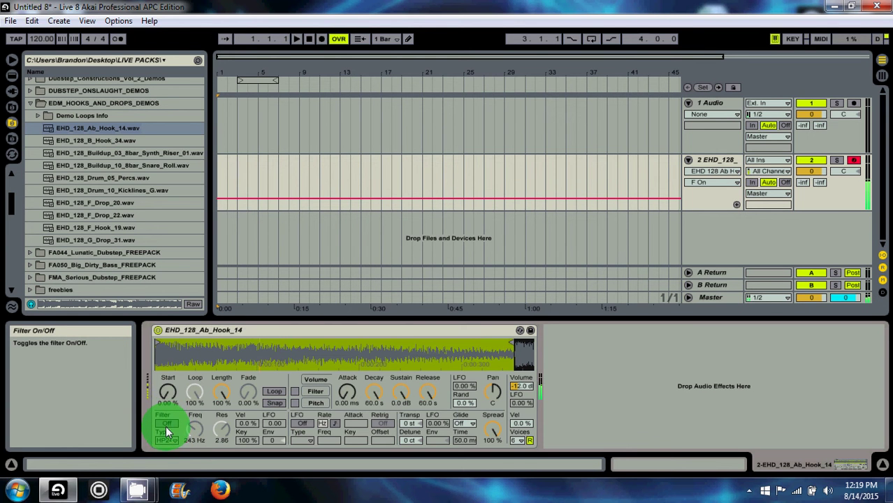
{"action": "left_click", "coordinate": [167, 424]}
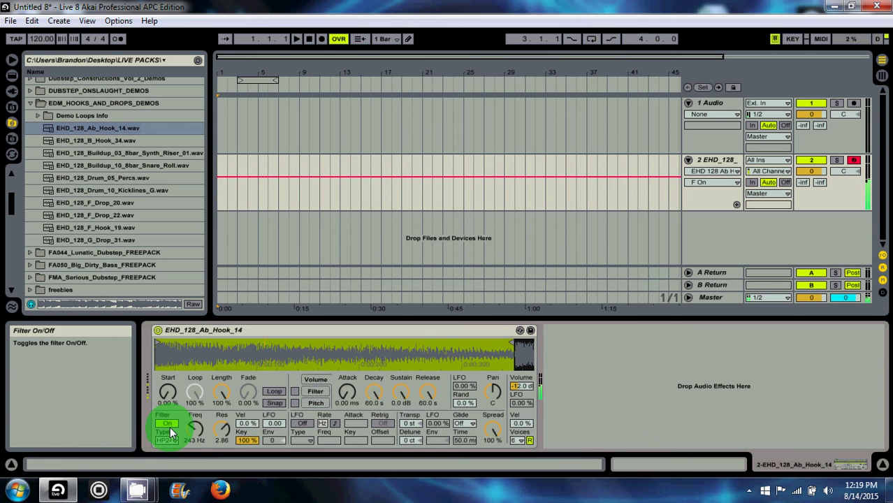
{"action": "left_click", "coordinate": [168, 425]}
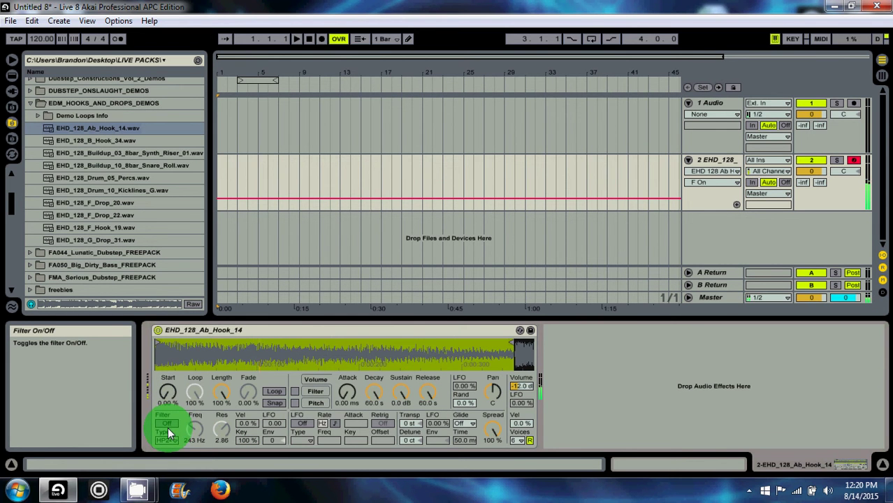
{"action": "left_click", "coordinate": [167, 426]}
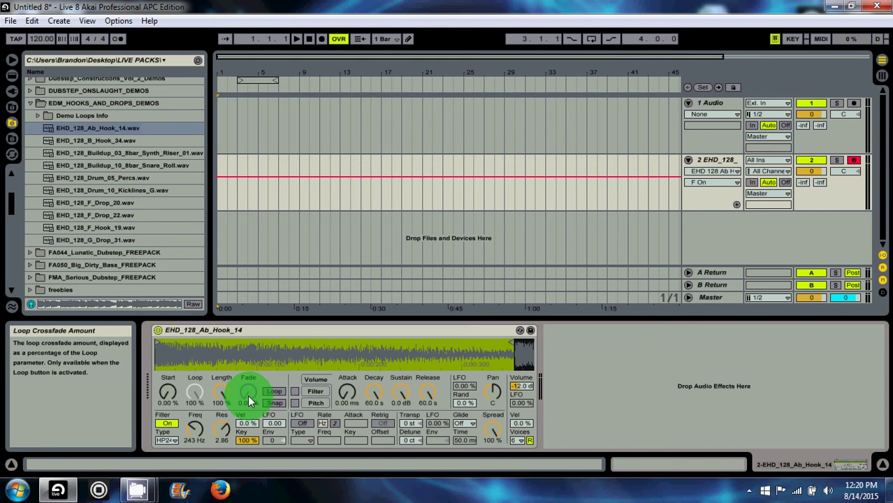
- Save the current Simpler settings as a preset named TRANCE SYNTH
{"action": "left_click", "coordinate": [28, 105]}
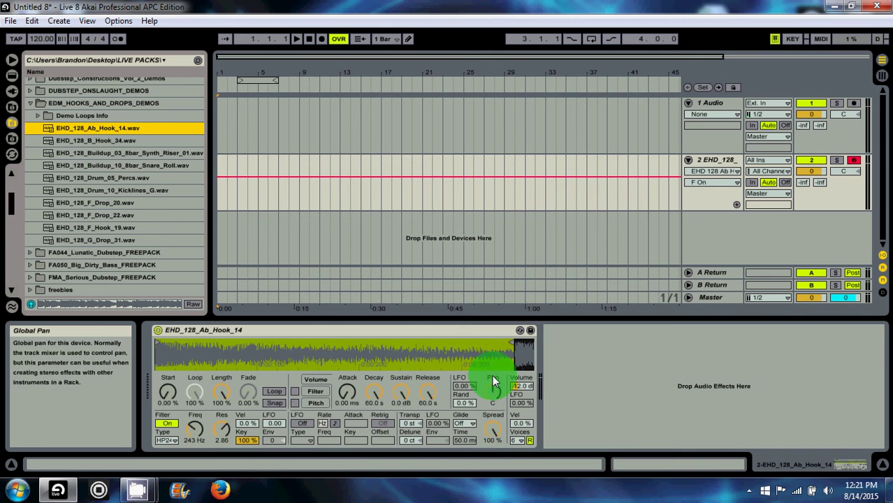
{"action": "left_click", "coordinate": [531, 333]}
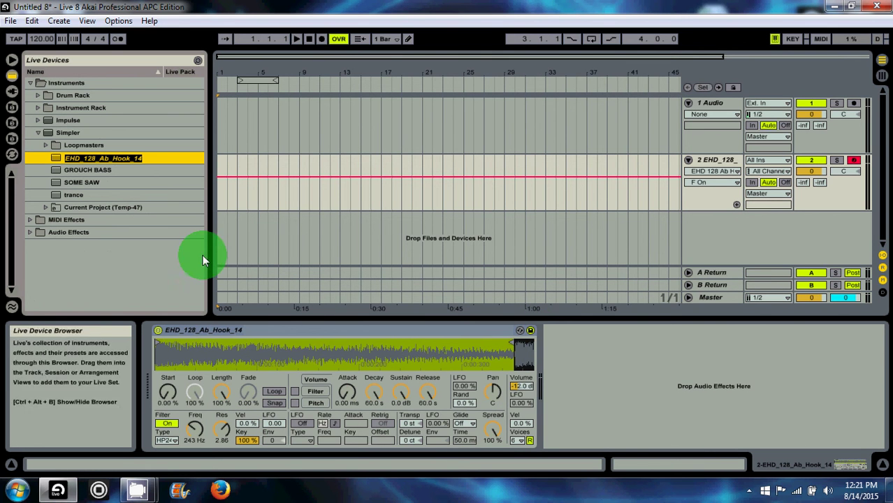
{"action": "type", "text": "TRANCE"}
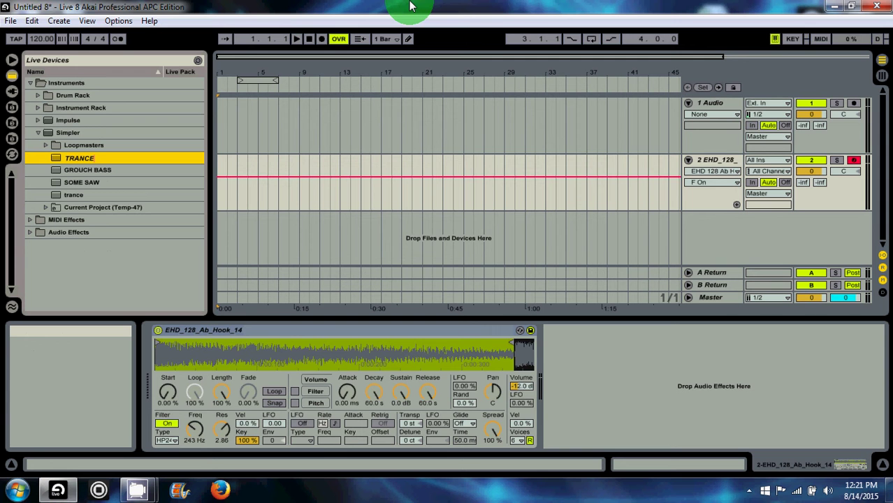
{"action": "type", "text": " SYNTH"}
{"action": "key", "text": "Return"}
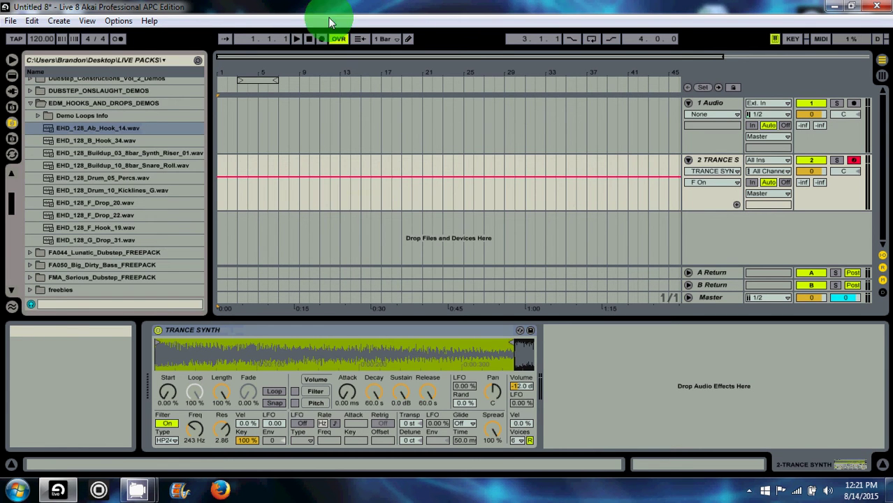
- Load the saved GROUCH BASS Simpler preset onto the MIDI track from the Live Devices browser
{"action": "left_click", "coordinate": [10, 77]}
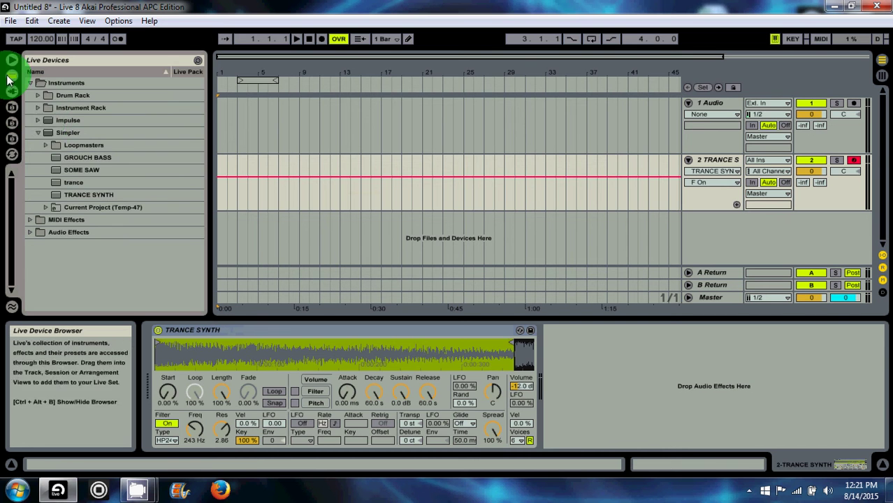
{"action": "left_click", "coordinate": [37, 132]}
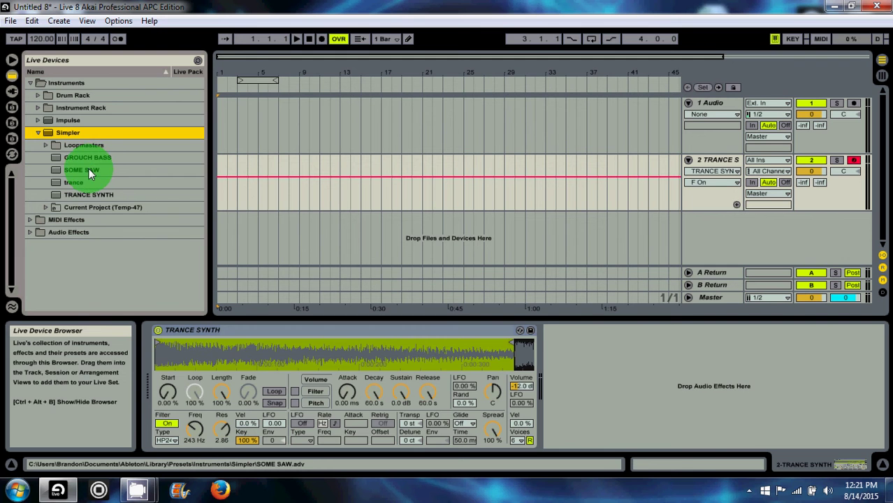
{"action": "double_click", "coordinate": [80, 160]}
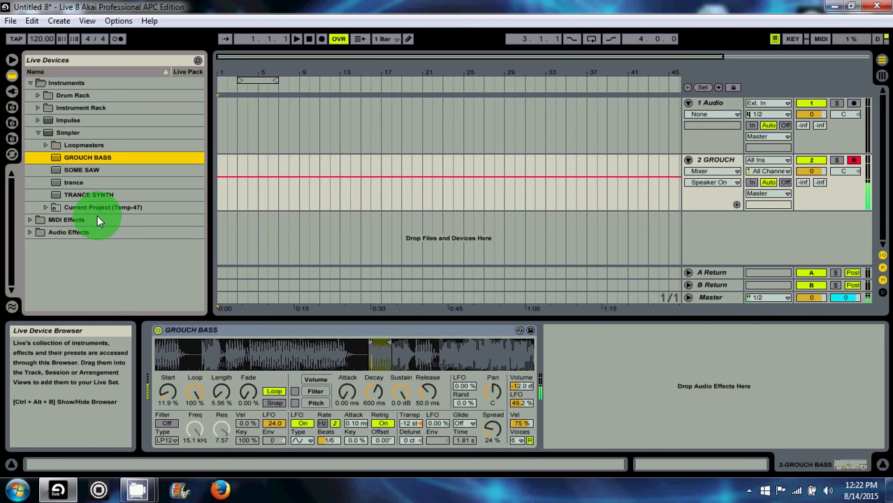
- Load the SOME SAW Simpler preset onto the track and inspect the looped section of its sample
{"action": "double_click", "coordinate": [92, 170]}
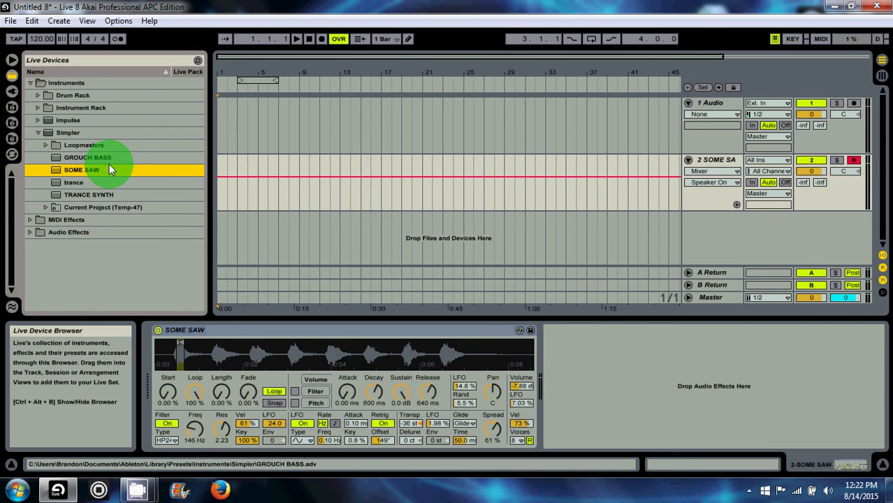
{"action": "left_click_drag", "start_coordinate": [199, 355], "coordinate": [269, 392]}
{"action": "left_click", "coordinate": [274, 394]}
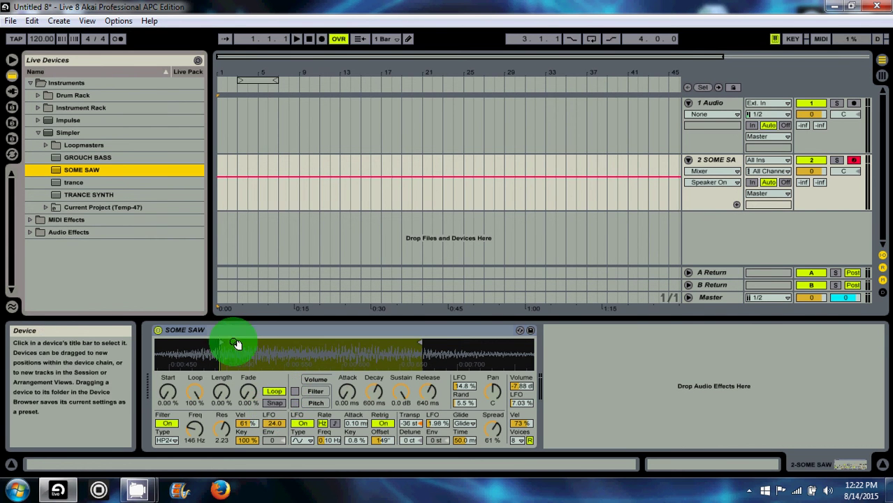
- Load the TRANCE SYNTH preset onto the track, inspect its sample region, and collapse the Instruments folder
{"action": "double_click", "coordinate": [79, 194]}
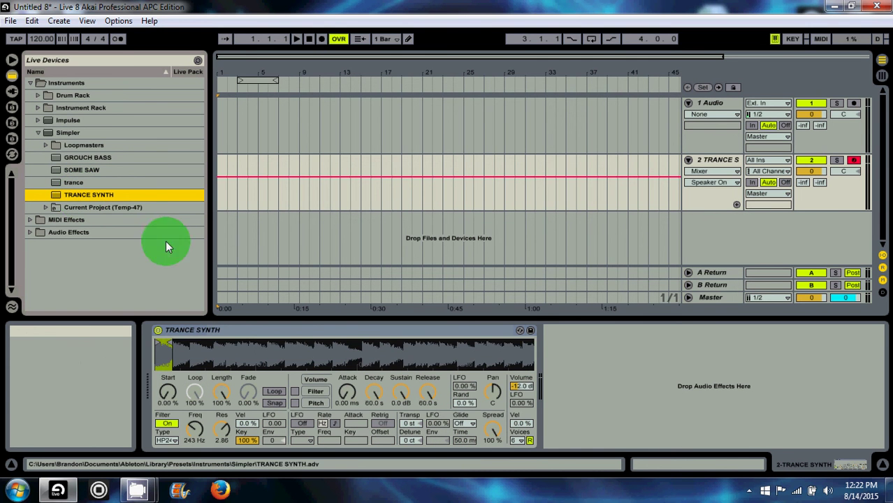
{"action": "mouse_move", "coordinate": [289, 343]}
{"action": "left_mouse_down"}
{"action": "mouse_move", "coordinate": [289, 354]}
{"action": "mouse_move", "coordinate": [359, 359]}
{"action": "mouse_move", "coordinate": [182, 340]}
{"action": "mouse_move", "coordinate": [292, 355]}
{"action": "left_mouse_up"}
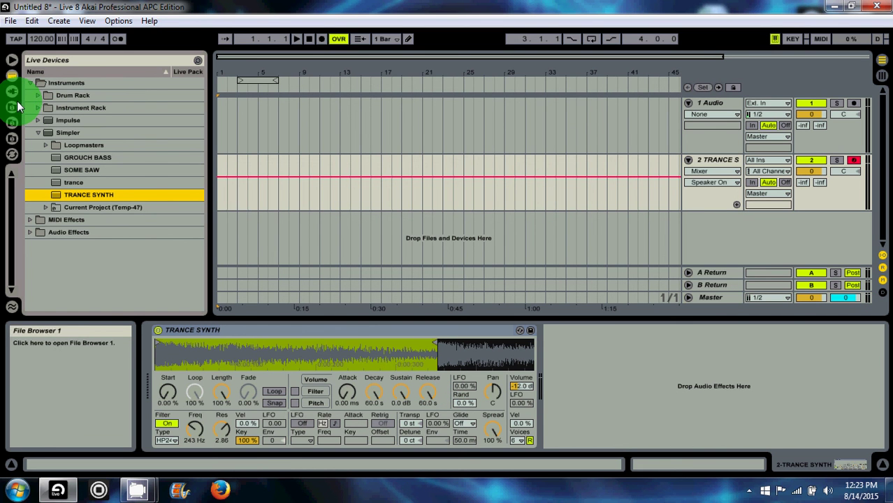
{"action": "left_click", "coordinate": [33, 84]}
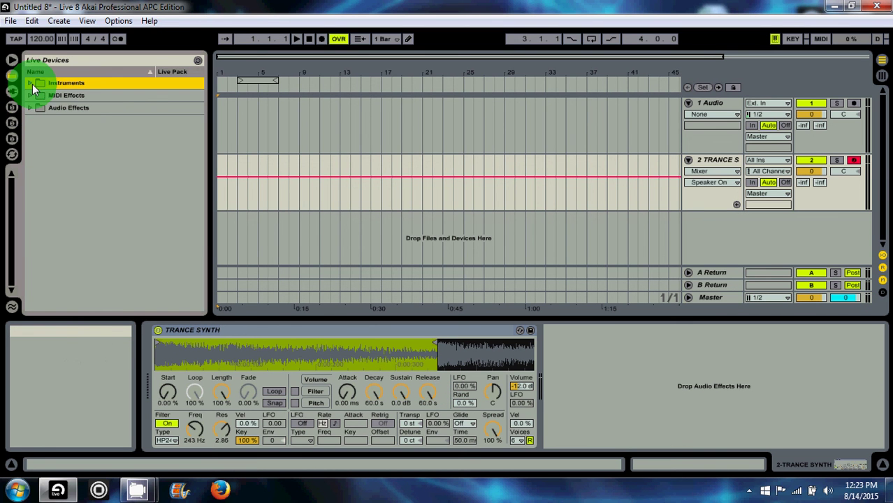
- Add the Reverb audio effect from the Live Devices browser to the TRANCE SYNTH track
{"action": "left_click", "coordinate": [30, 108]}
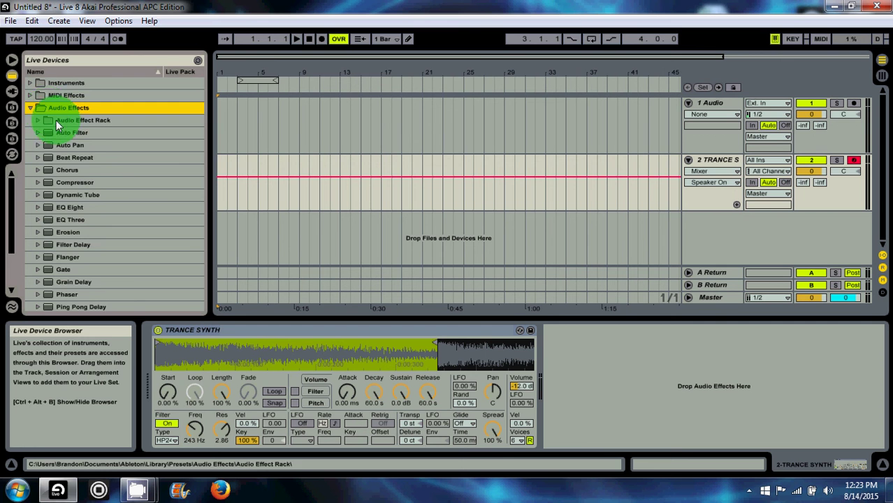
{"action": "scroll", "coordinate": [56, 120], "scroll_direction": "down", "scroll_amount": 3}
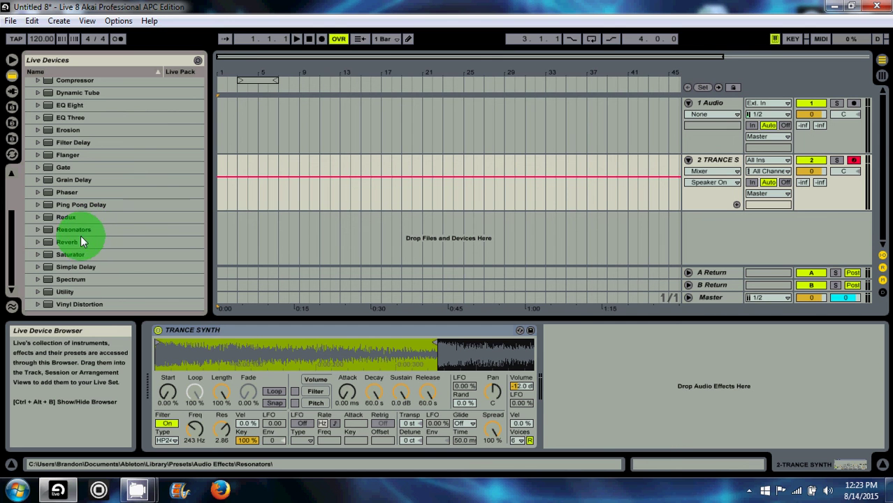
{"action": "left_click_drag", "start_coordinate": [50, 241], "coordinate": [290, 189]}
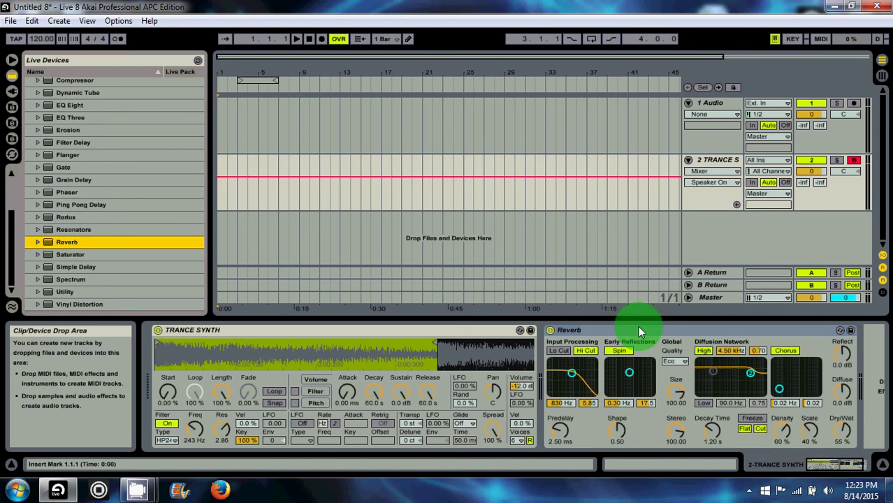
- Set the Reverb's quality to High, input filter to about 5.65 kHz, Size to 29.85 and Dry/Wet to 36%
{"action": "left_click", "coordinate": [675, 361]}
{"action": "left_click", "coordinate": [675, 387]}
{"action": "left_click_drag", "start_coordinate": [572, 372], "coordinate": [586, 372]}
{"action": "left_click", "coordinate": [672, 393]}
{"action": "left_click_drag", "start_coordinate": [671, 398], "coordinate": [670, 383]}
{"action": "left_click_drag", "start_coordinate": [855, 437], "coordinate": [842, 426]}
{"action": "left_click", "coordinate": [765, 431]}
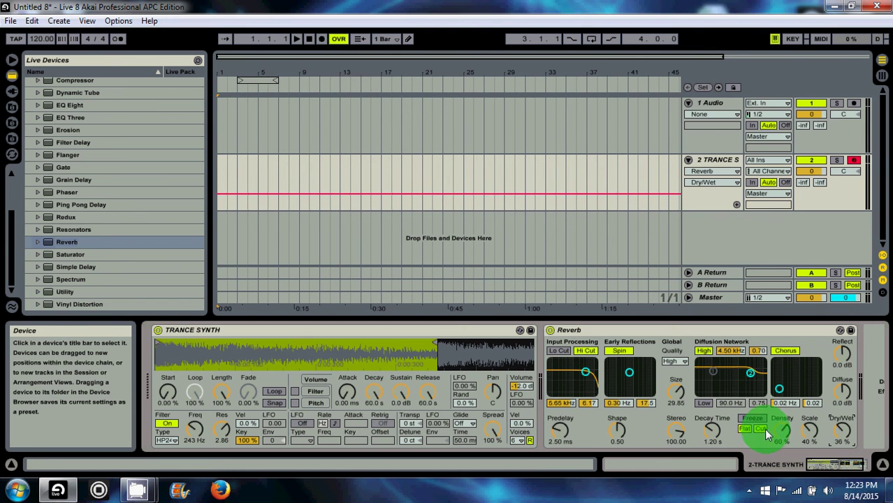
- Lengthen the Reverb's Decay Time to about 2.27 s and move the input filter to about 2.12 kHz with a bandwidth of 6.52
{"action": "left_click", "coordinate": [709, 431]}
{"action": "left_click_drag", "start_coordinate": [706, 429], "coordinate": [706, 429]}
{"action": "left_click_drag", "start_coordinate": [586, 372], "coordinate": [579, 376]}
- Shape the Reverb's Diffusion Network with the Low shelf at 55.1 Hz and 0.37 and the High shelf at 8.09 kHz and 0.88
{"action": "left_click_drag", "start_coordinate": [734, 384], "coordinate": [708, 389]}
{"action": "left_click", "coordinate": [704, 404]}
{"action": "left_click", "coordinate": [704, 403]}
{"action": "left_click_drag", "start_coordinate": [754, 365], "coordinate": [755, 366]}
- Set the Reverb's Shape to 0.76, Scale to 64%, Chorus to 0.13 Hz and 0.06, Decay Time to 2.76 s and Diffuse to 2.5 dB
{"action": "left_click_drag", "start_coordinate": [719, 432], "coordinate": [614, 425]}
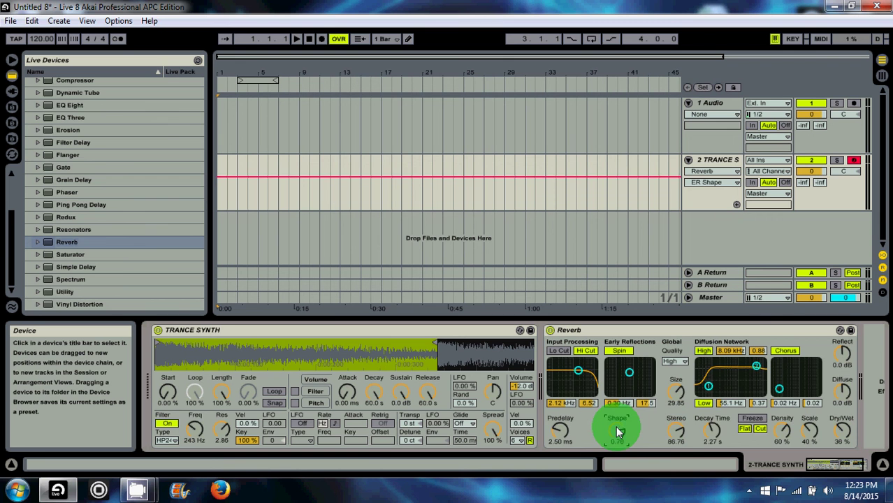
{"action": "left_click_drag", "start_coordinate": [811, 431], "coordinate": [806, 430]}
{"action": "mouse_move", "coordinate": [779, 389]}
{"action": "left_mouse_down"}
{"action": "mouse_move", "coordinate": [787, 379]}
{"action": "mouse_move", "coordinate": [775, 394]}
{"action": "left_mouse_up"}
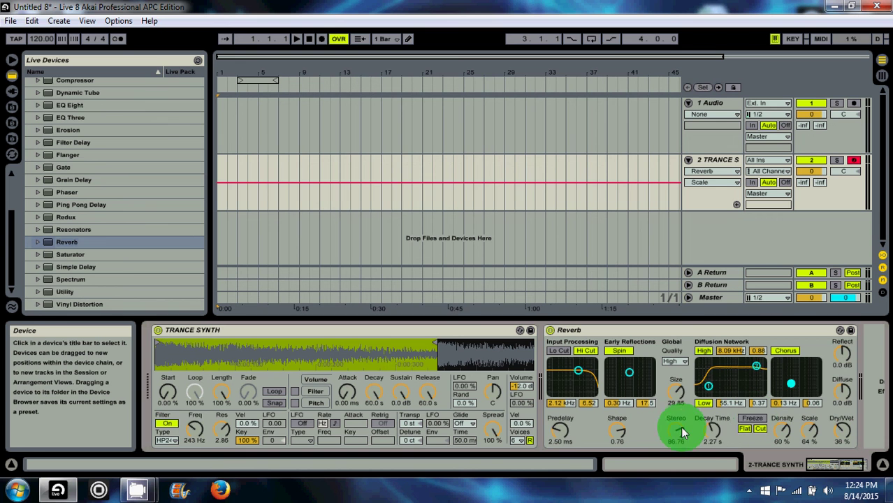
{"action": "left_click_drag", "start_coordinate": [707, 428], "coordinate": [709, 427]}
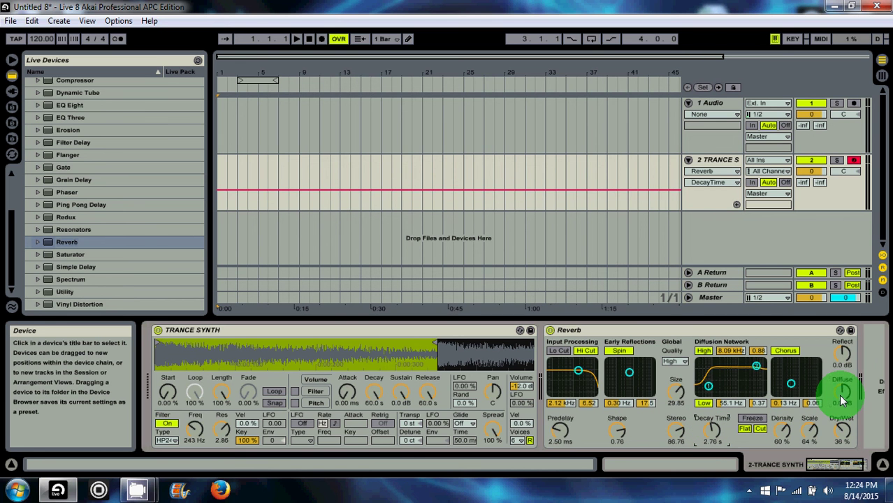
{"action": "left_click_drag", "start_coordinate": [839, 394], "coordinate": [838, 393]}
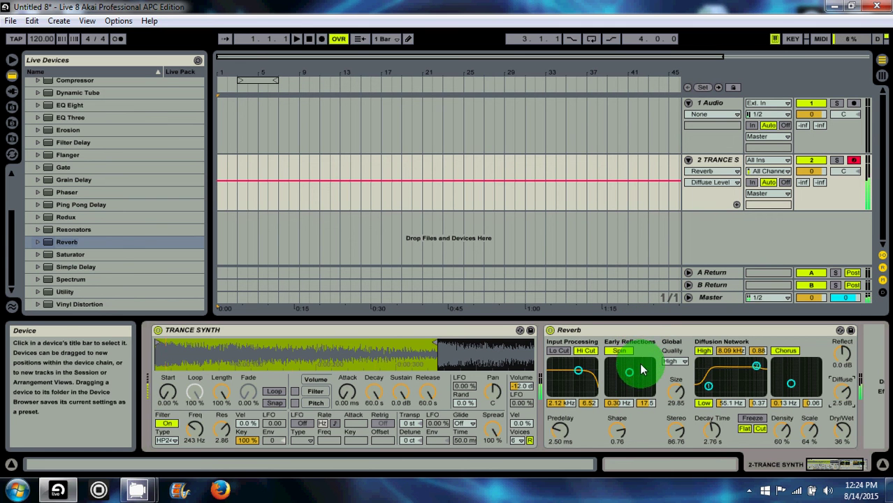
- Compare the synth with the Reverb bypassed and enabled, and reduce its Dry/Wet to 30%
{"action": "left_click", "coordinate": [551, 330]}
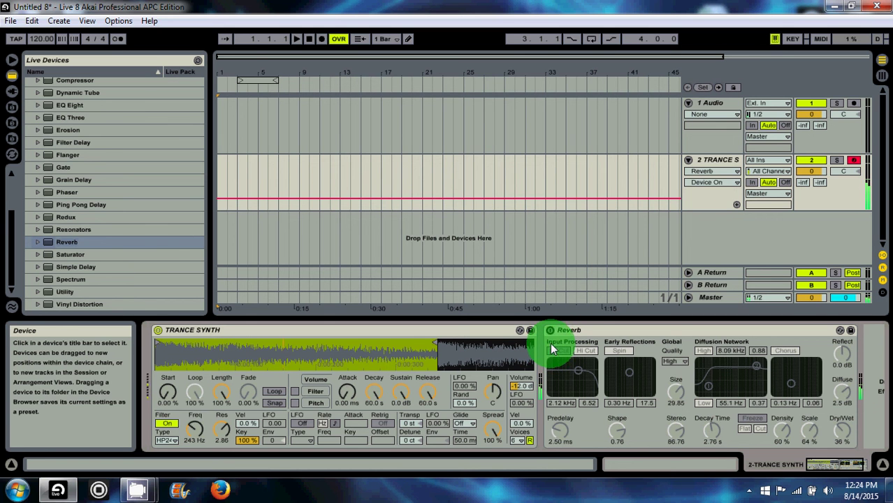
{"action": "left_click", "coordinate": [551, 330]}
{"action": "left_click", "coordinate": [550, 330]}
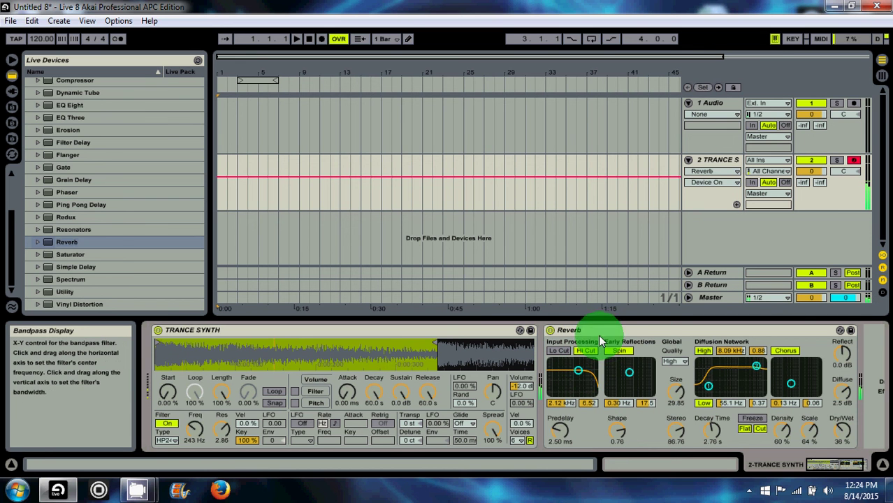
{"action": "left_click", "coordinate": [844, 428]}
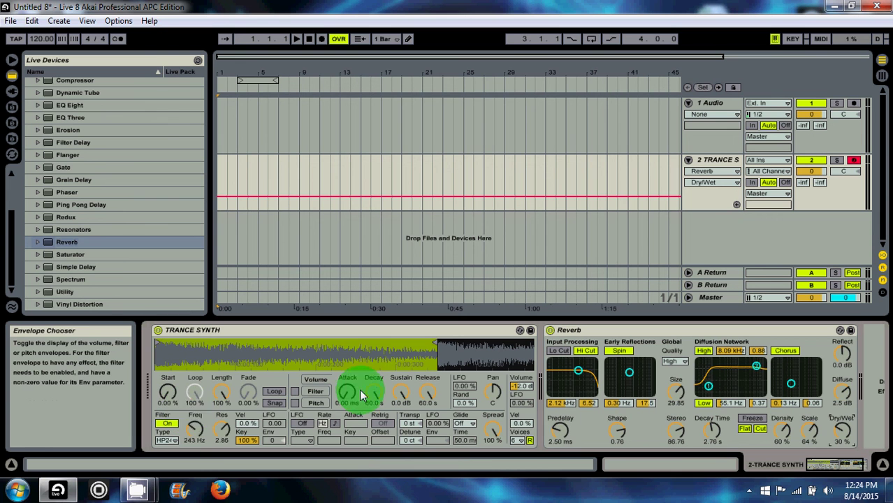
- Examine Simpler's filter, LFO and envelope controls, switching the LFO on and back off and viewing the filter and volume envelopes
{"action": "left_click", "coordinate": [166, 426]}
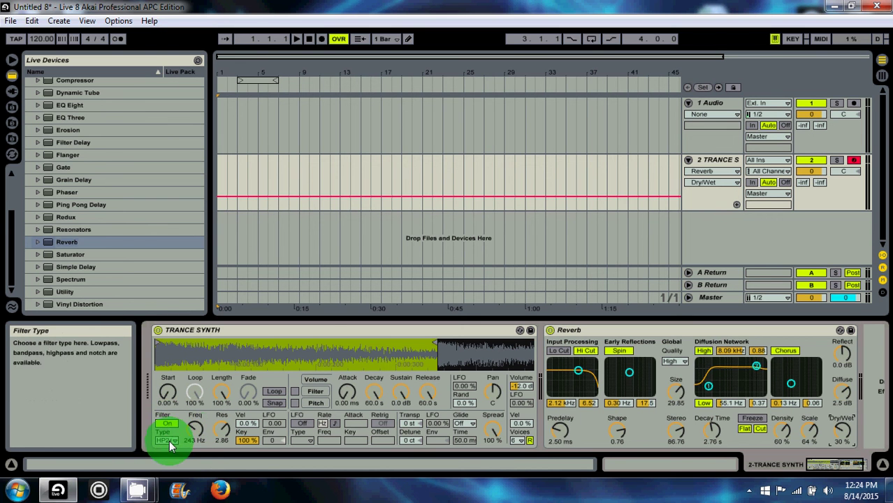
{"action": "left_click", "coordinate": [303, 424]}
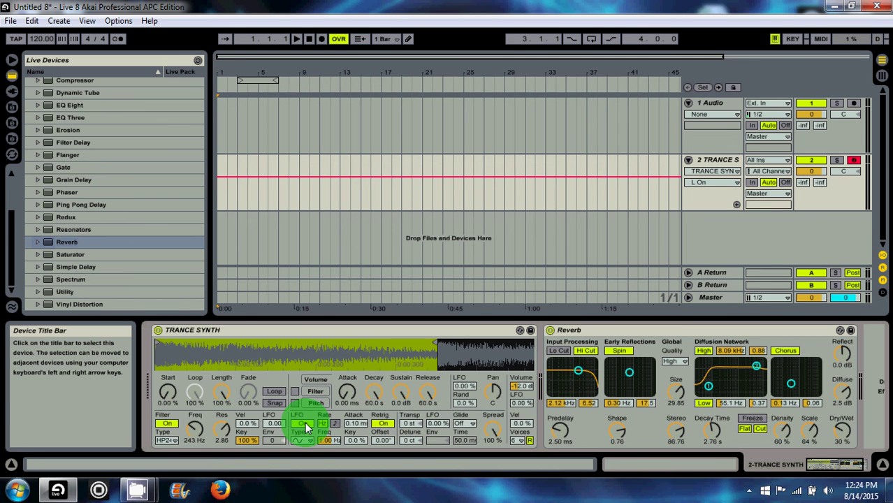
{"action": "left_click", "coordinate": [305, 422]}
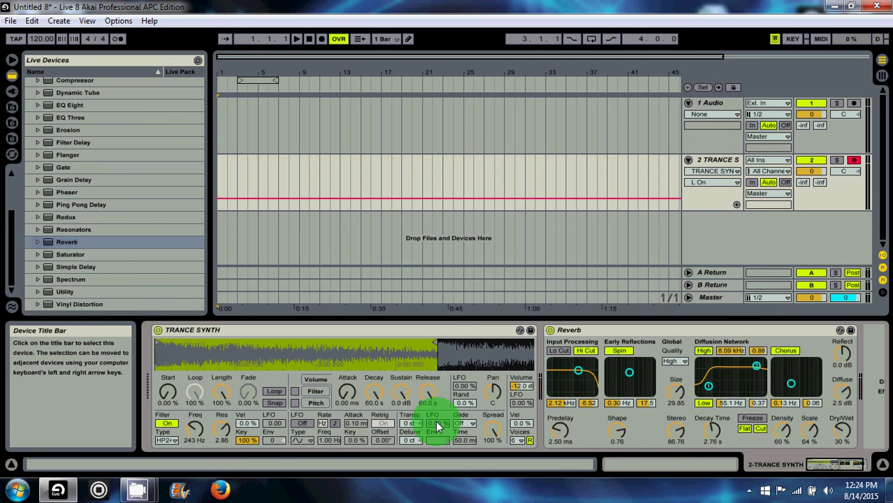
{"action": "left_click", "coordinate": [319, 393]}
{"action": "left_click", "coordinate": [318, 381]}
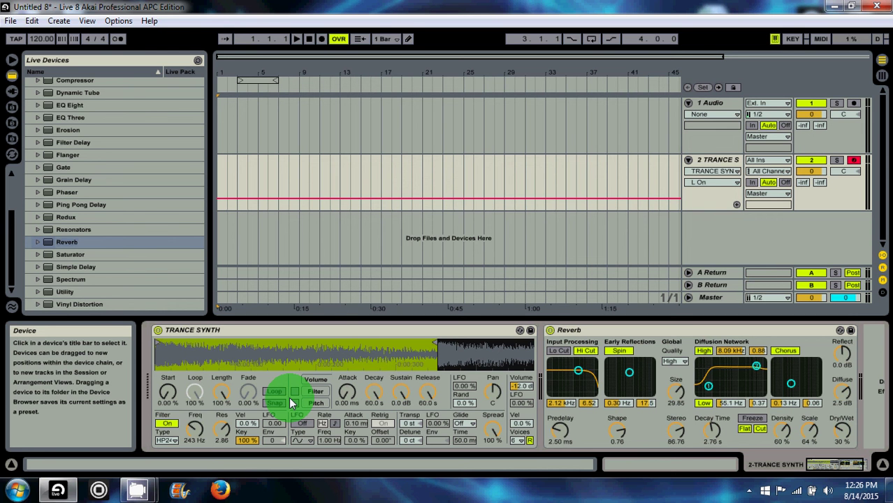
{"action": "mouse_move", "coordinate": [134, 483]}
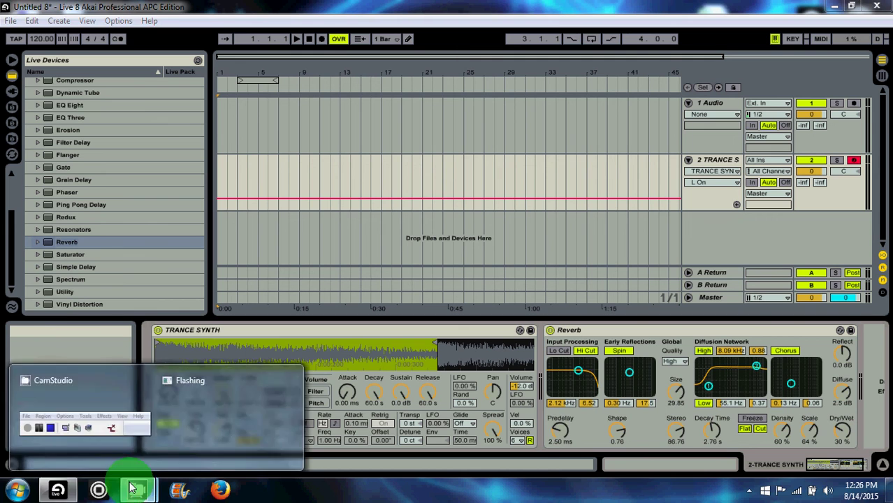